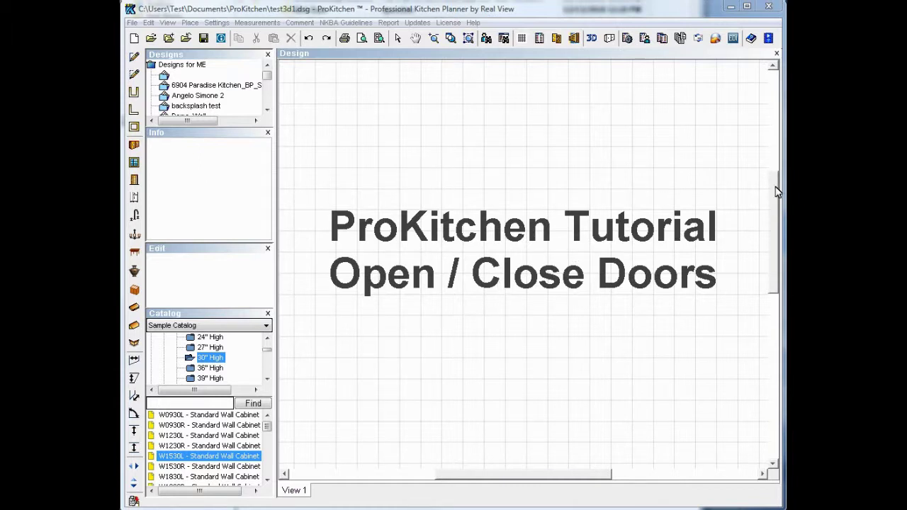
# Show the W2430R standard wall cabinet from the 30" High group of the Sample Catalog in the preview.
pyautogui.moveTo(777, 191); pyautogui.dragTo(777, 333)
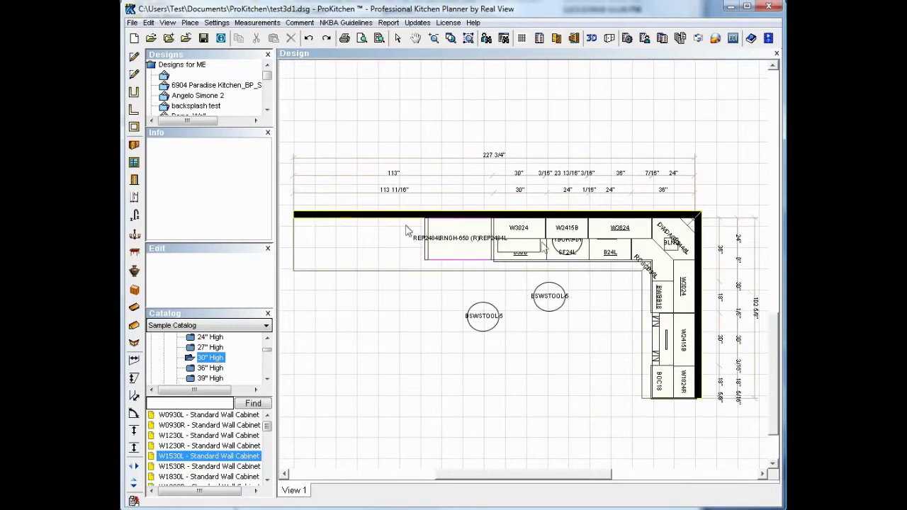
pyautogui.click(266, 468)
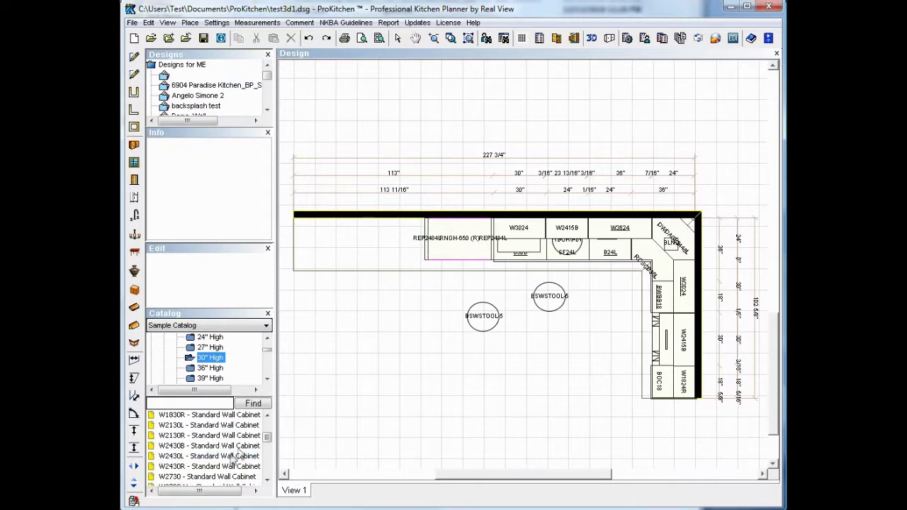
pyautogui.click(213, 457)
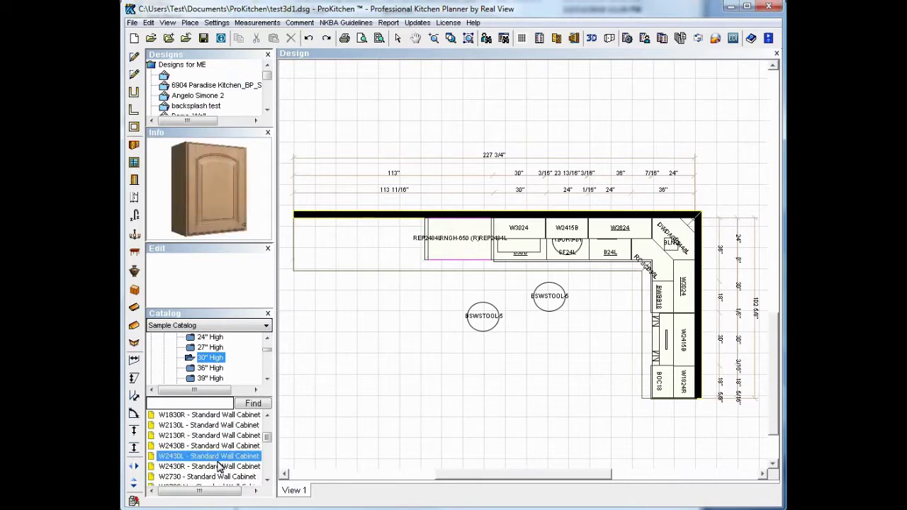
pyautogui.click(178, 466)
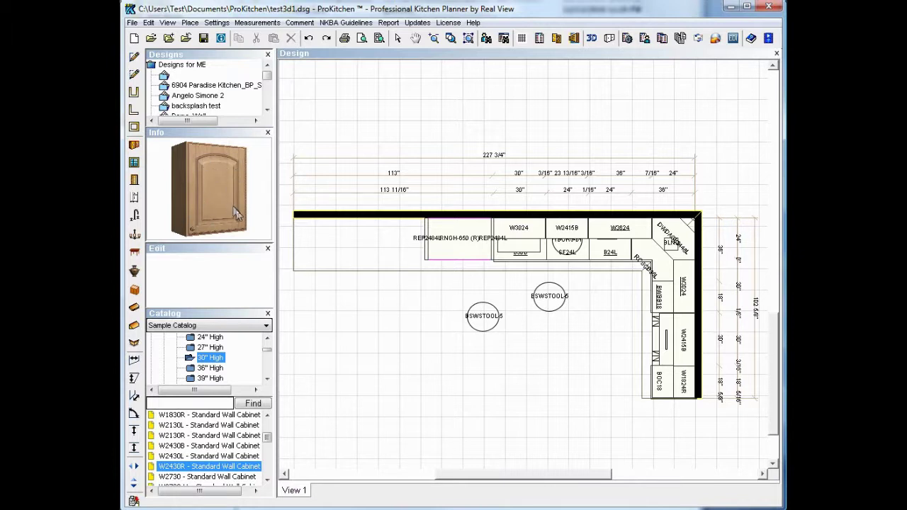
# Cycle the W2430R catalog preview through its line drawing, open-door and closed-door displays, ending with the door closed.
pyautogui.click(258, 216)
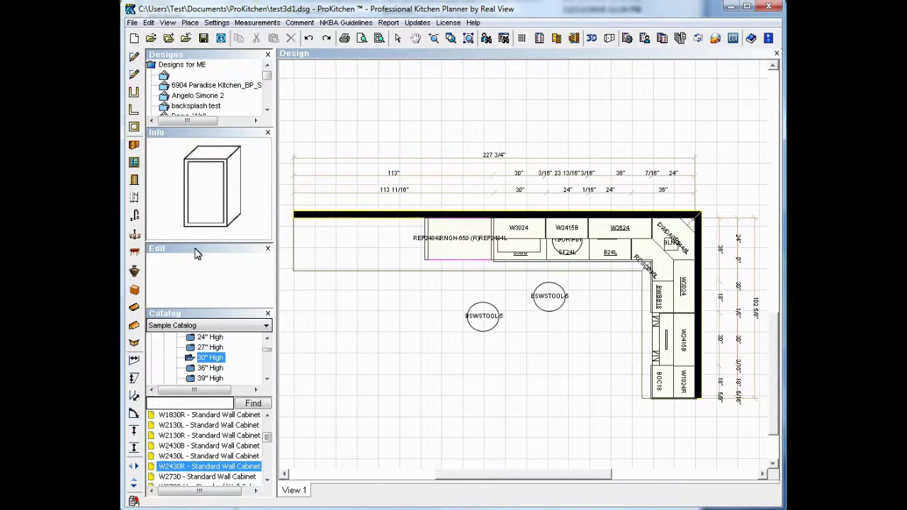
pyautogui.click(255, 202)
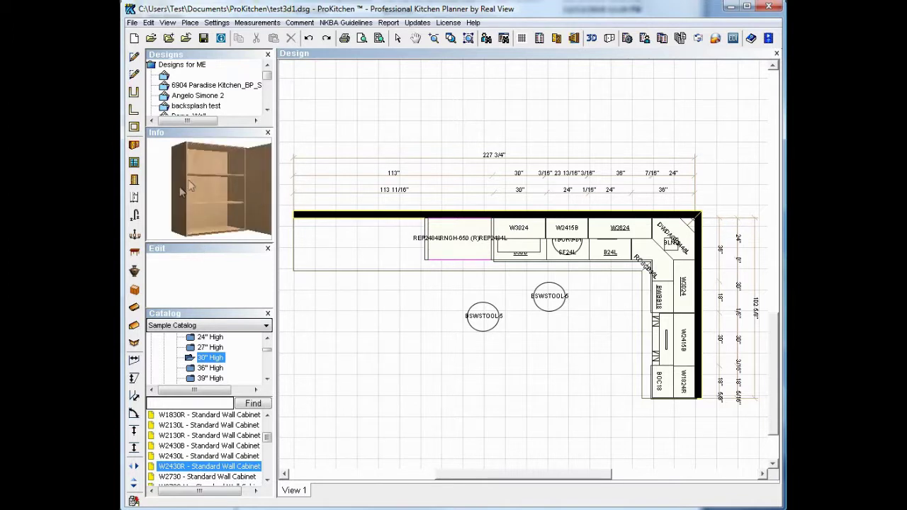
pyautogui.click(172, 198)
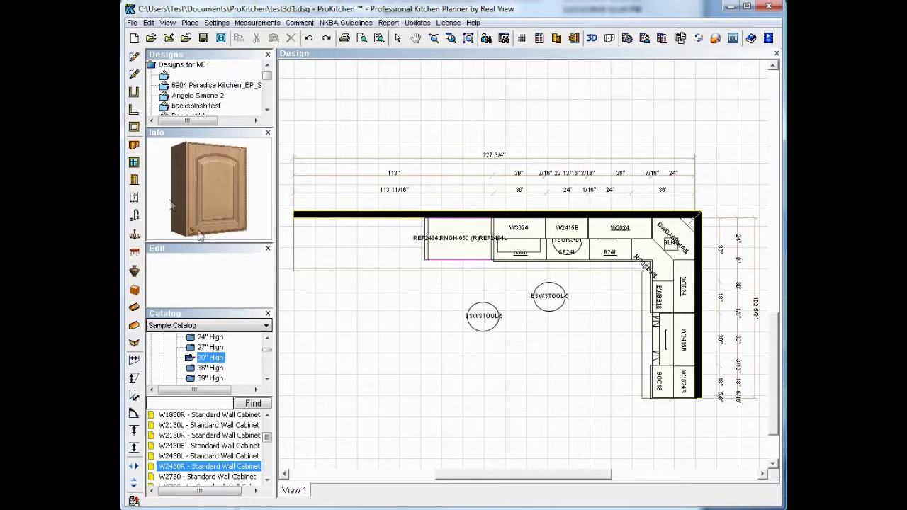
pyautogui.click(264, 210)
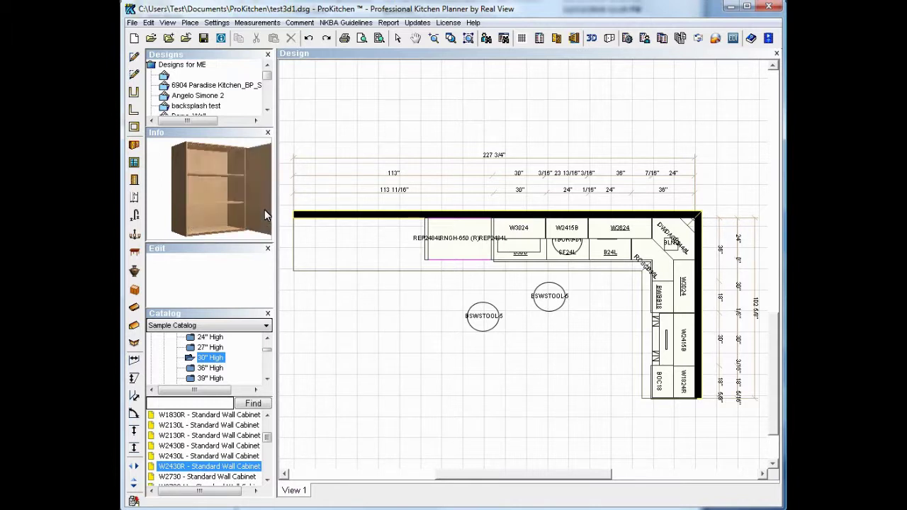
pyautogui.click(171, 207)
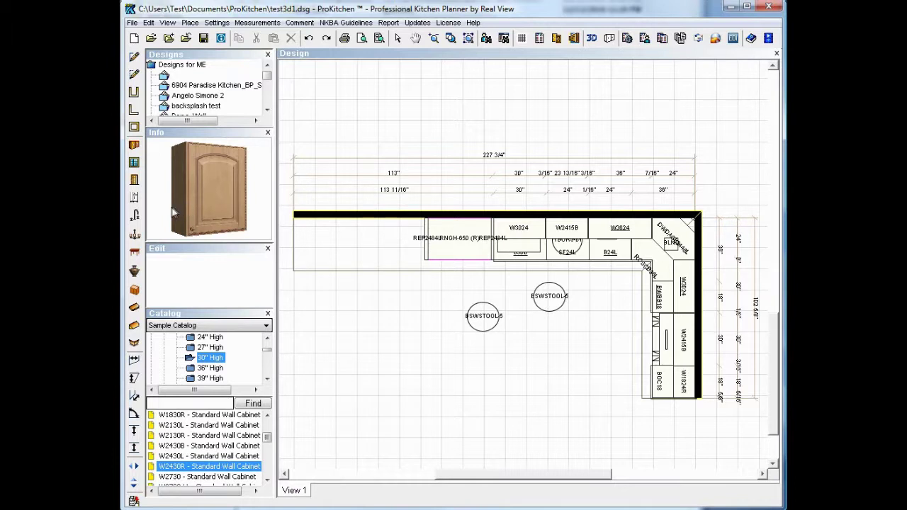
pyautogui.click(171, 209)
pyautogui.click(171, 210)
pyautogui.click(171, 211)
pyautogui.click(172, 210)
pyautogui.click(171, 207)
pyautogui.click(171, 207)
pyautogui.click(171, 207)
pyautogui.click(170, 207)
pyautogui.click(170, 207)
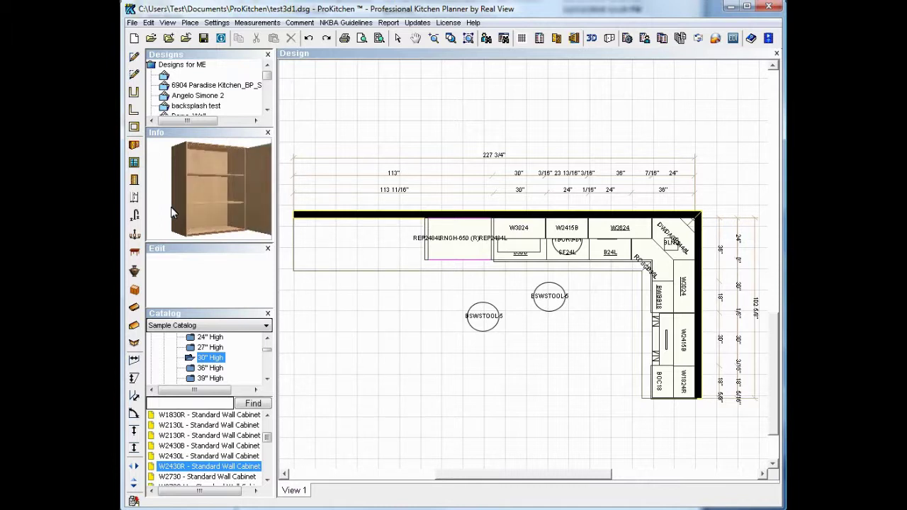
pyautogui.click(171, 207)
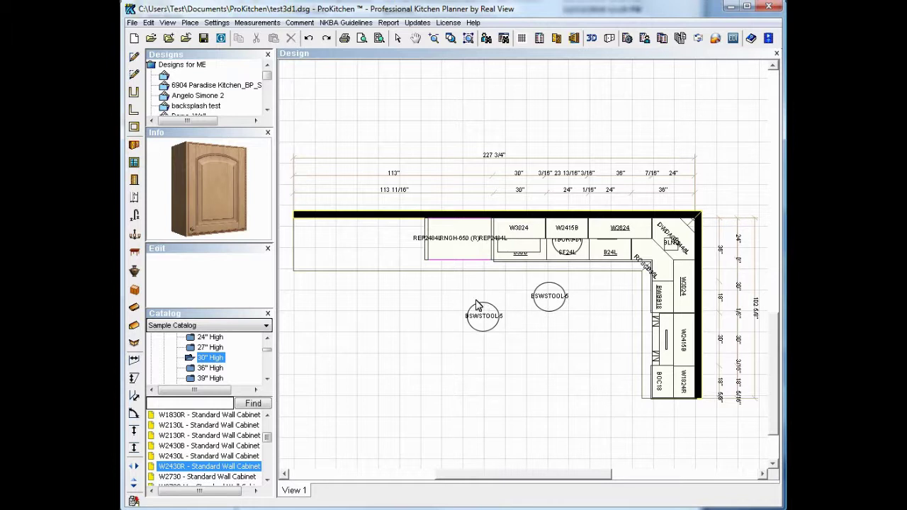
# Open the attributes of the W3024 wall cabinet in the plan and adjust its doors with the Close/Open slider.
pyautogui.rightClick(522, 229)
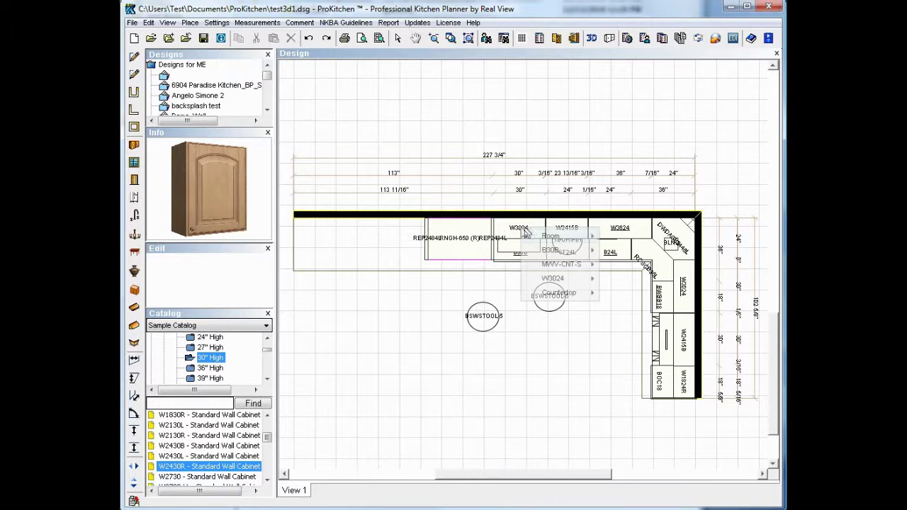
pyautogui.moveTo(556, 277)
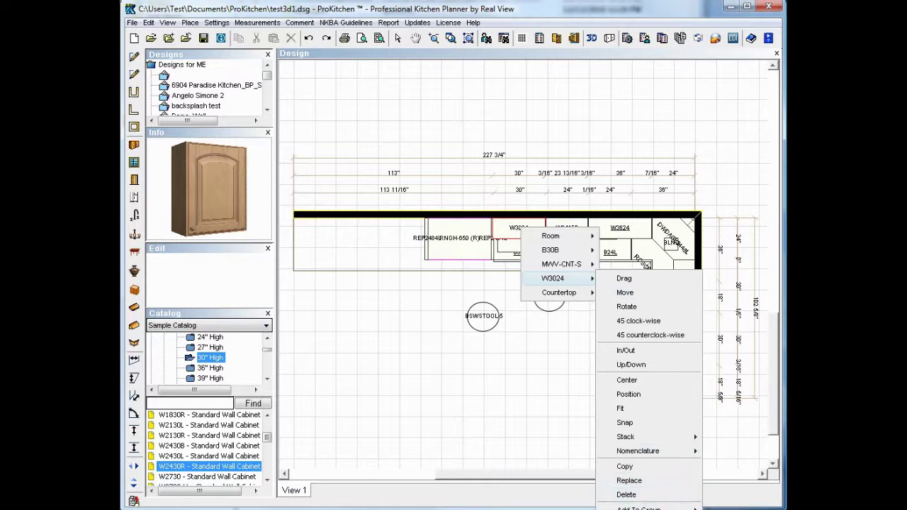
pyautogui.click(626, 495)
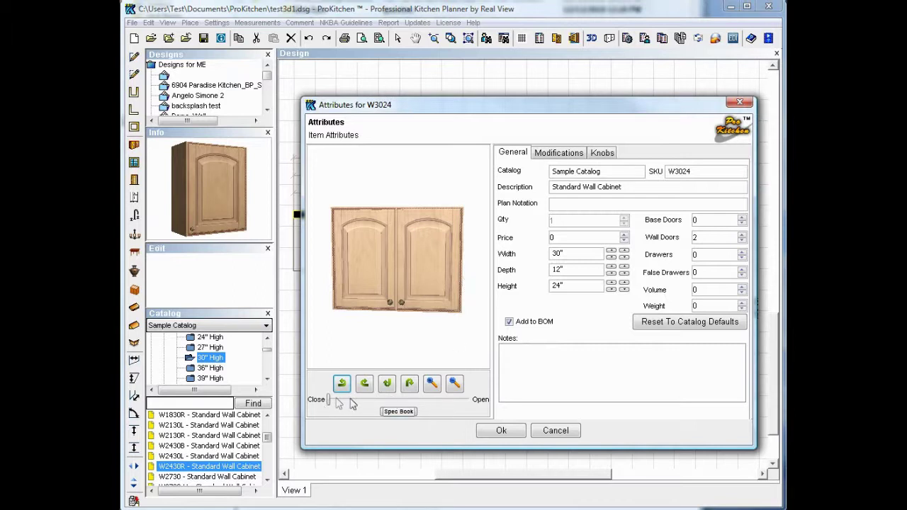
pyautogui.moveTo(330, 400)
pyautogui.mouseDown()
pyautogui.moveTo(452, 411)
pyautogui.moveTo(368, 412)
pyautogui.moveTo(461, 407)
pyautogui.moveTo(330, 402)
pyautogui.mouseUp()
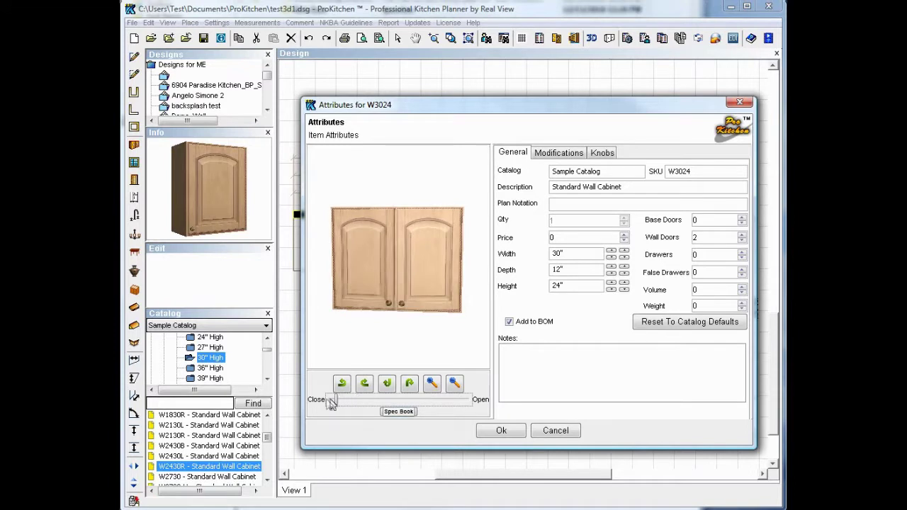
# Cycle the W3024 preview through open doors, line drawing and closed doors, and accept the attributes with the doors closed.
pyautogui.click(467, 312)
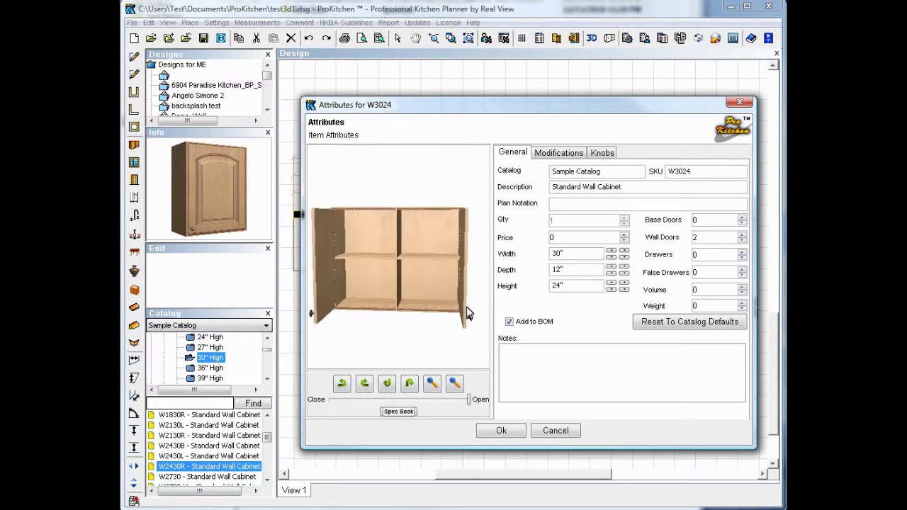
pyautogui.click(467, 312)
pyautogui.click(467, 312)
pyautogui.click(467, 312)
pyautogui.click(467, 312)
pyautogui.click(467, 313)
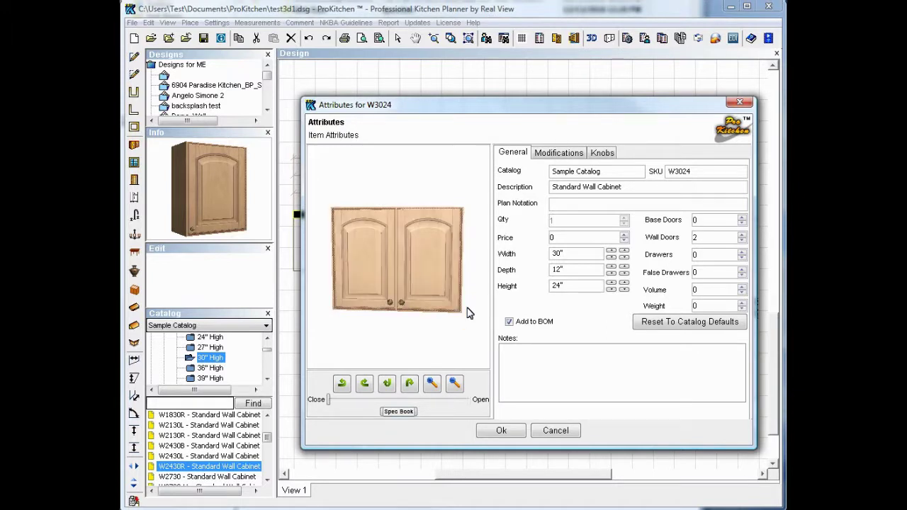
pyautogui.click(467, 313)
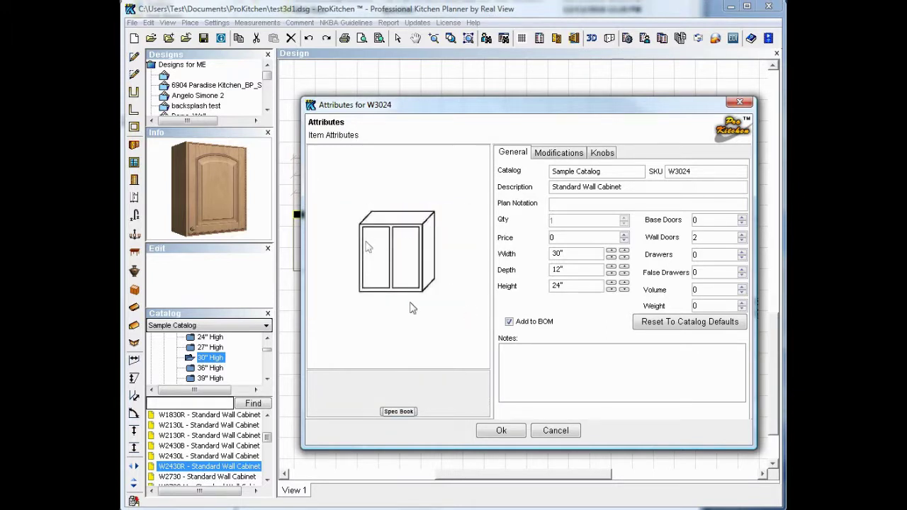
pyautogui.click(451, 348)
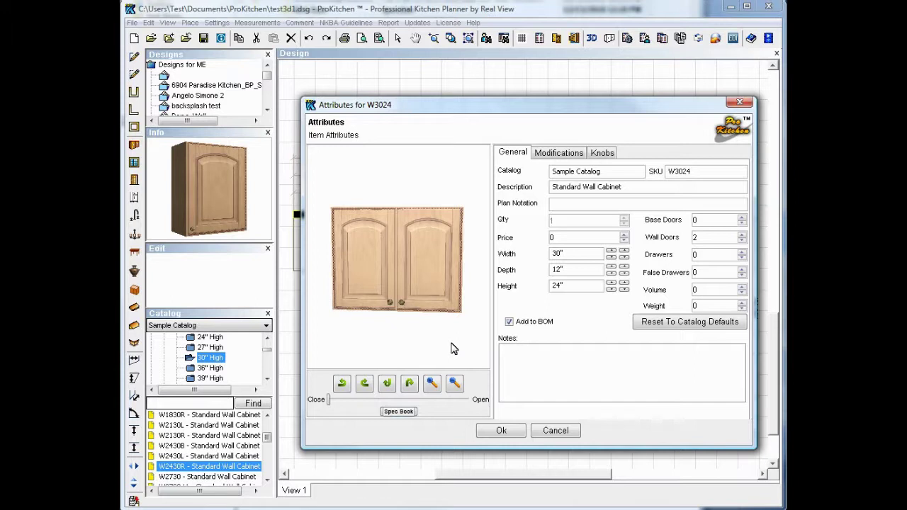
pyautogui.click(517, 435)
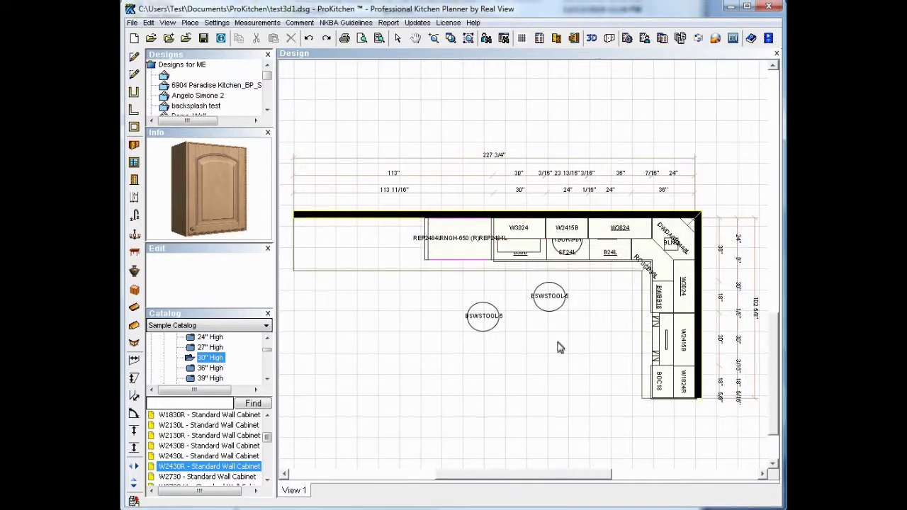
# Open the 3D view of the kitchen and turn it to a closer, raised view towards the range corner.
pyautogui.click(592, 38)
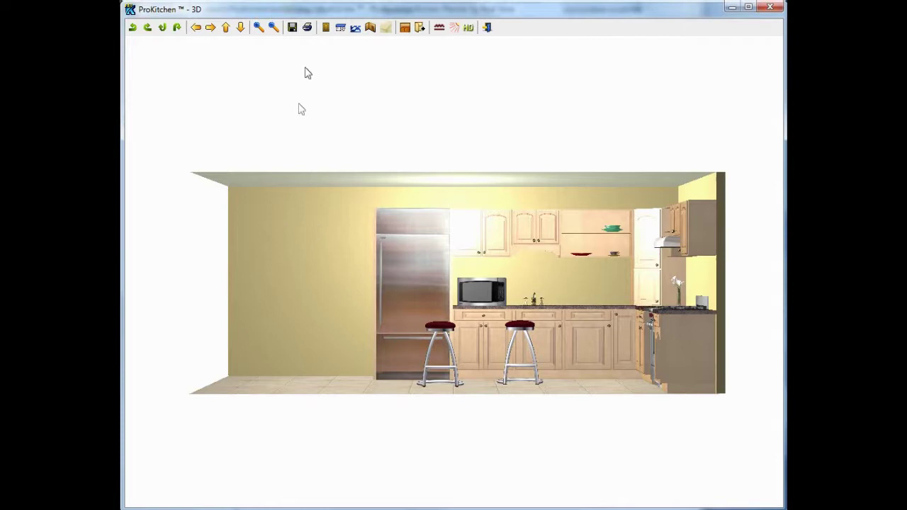
pyautogui.click(258, 27)
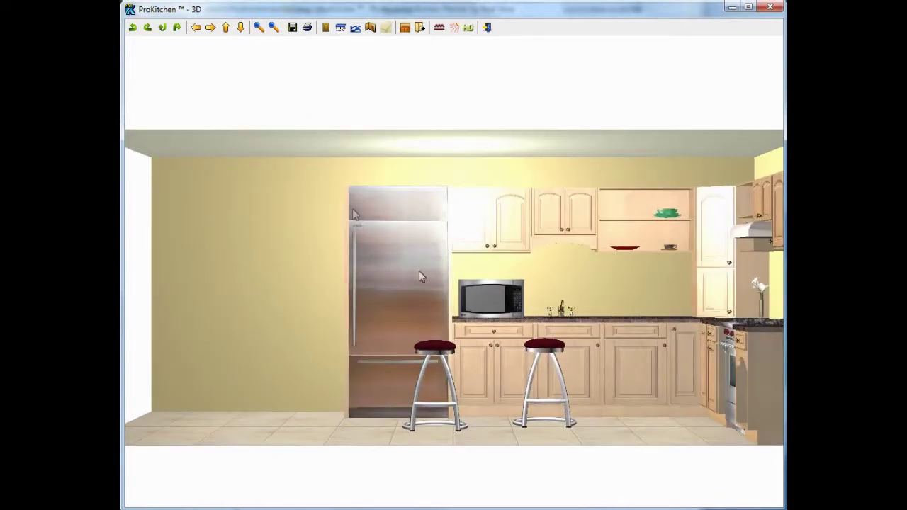
pyautogui.moveTo(552, 278); pyautogui.dragTo(456, 321)
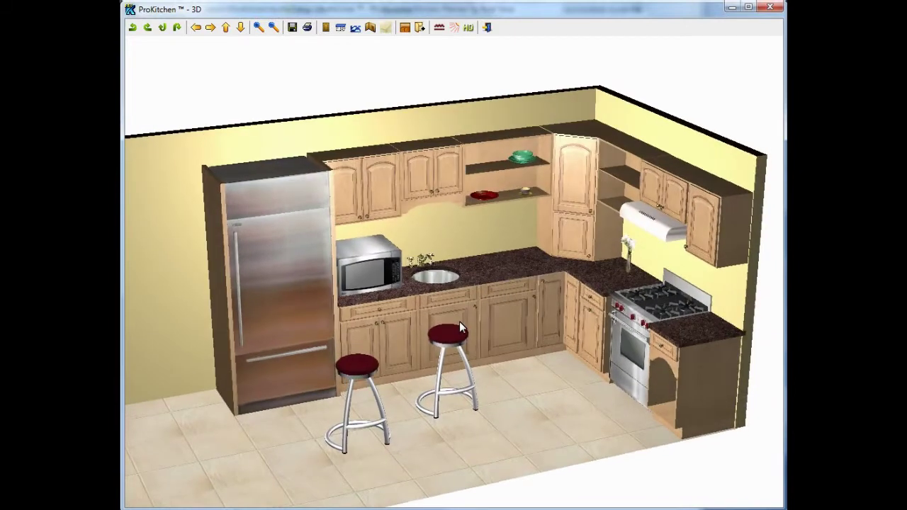
# Open all cabinet doors and drawers in the 3D kitchen to inspect the interiors, and close them all again.
pyautogui.click(419, 28)
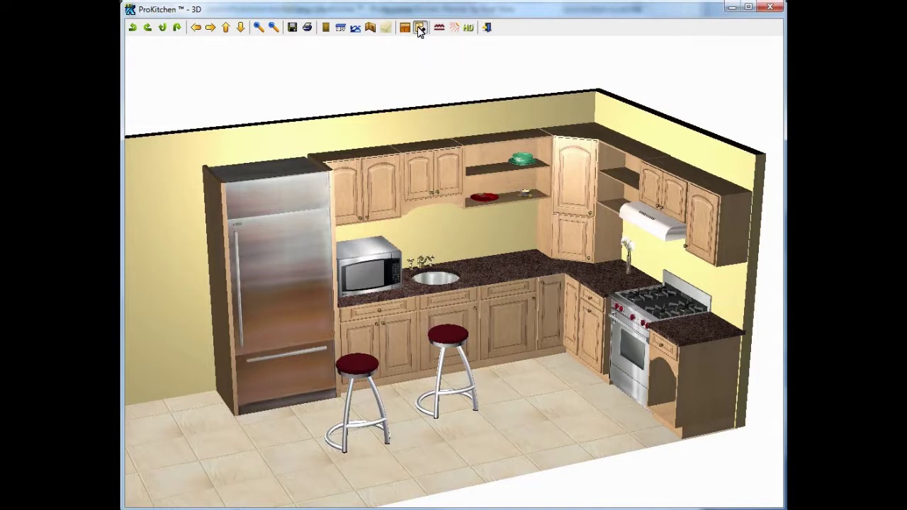
pyautogui.click(419, 29)
pyautogui.click(419, 29)
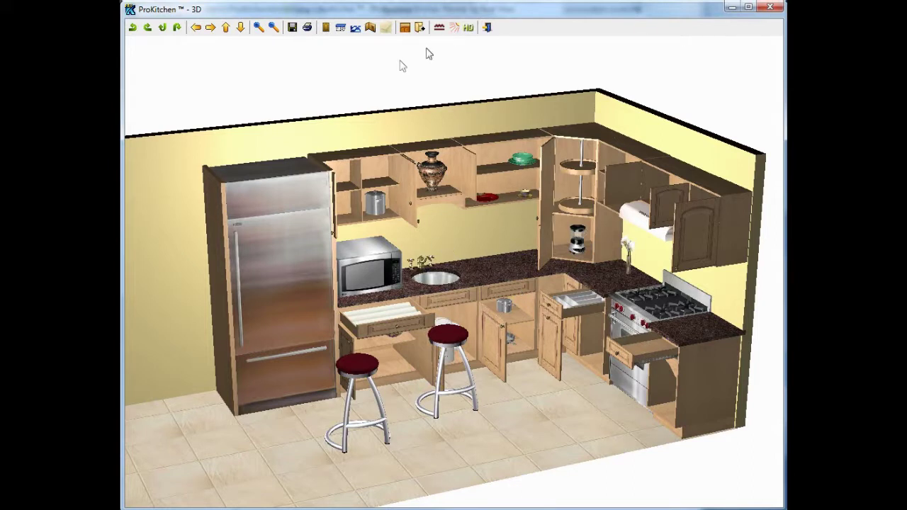
pyautogui.click(420, 27)
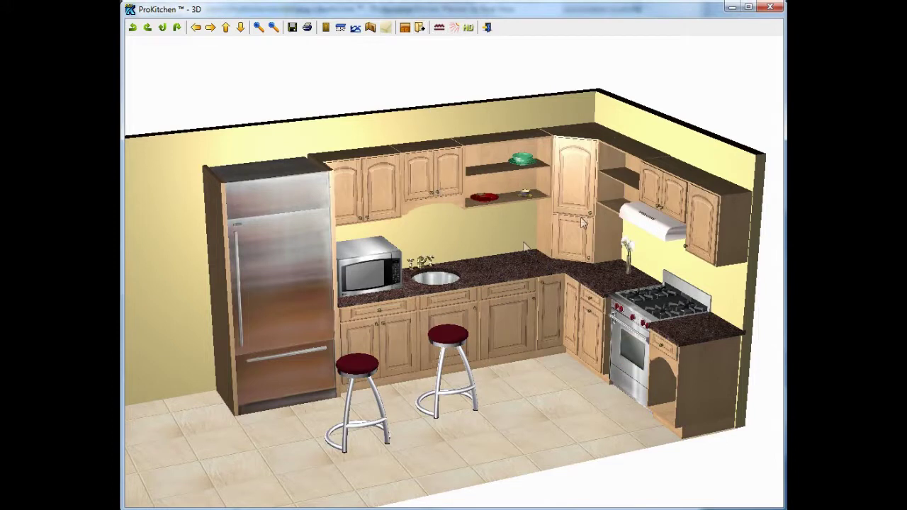